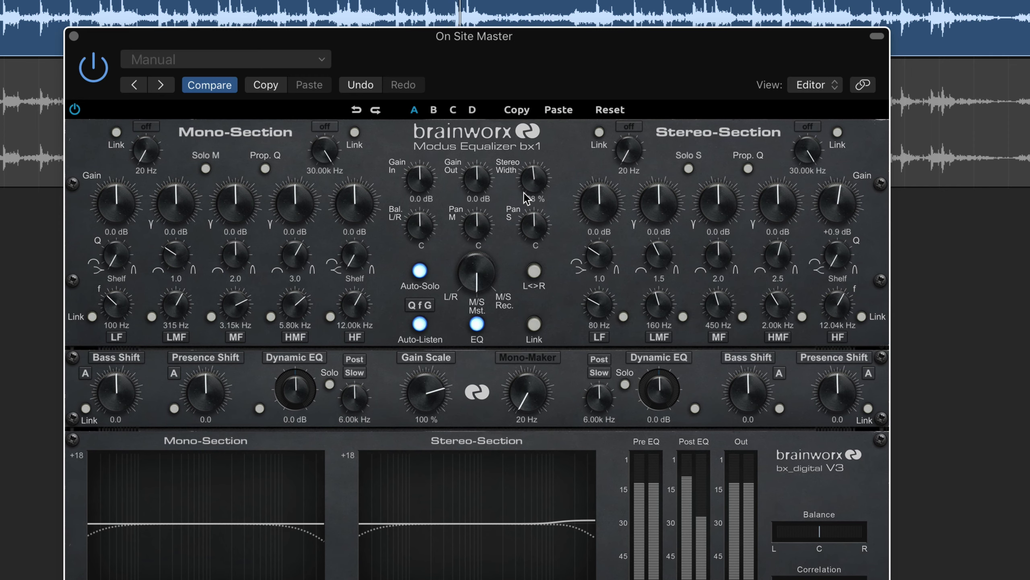
# - Set the Stereo Width of the bx_digital equalizer on the On Site Master track to 128 %
pyautogui.moveTo(527, 191)
pyautogui.mouseDown()
pyautogui.moveTo(524, 134)
pyautogui.moveTo(527, 186)
pyautogui.mouseUp()
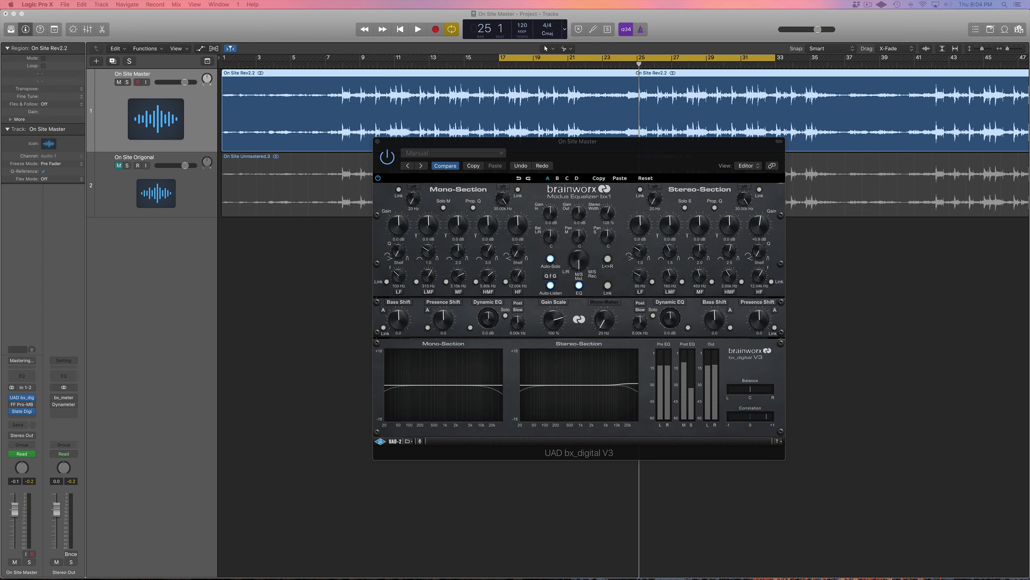
# - Open bx_meter on Stereo Out, listen to the soloed side signal, and close the meter and equalizer windows
pyautogui.click(64, 398)
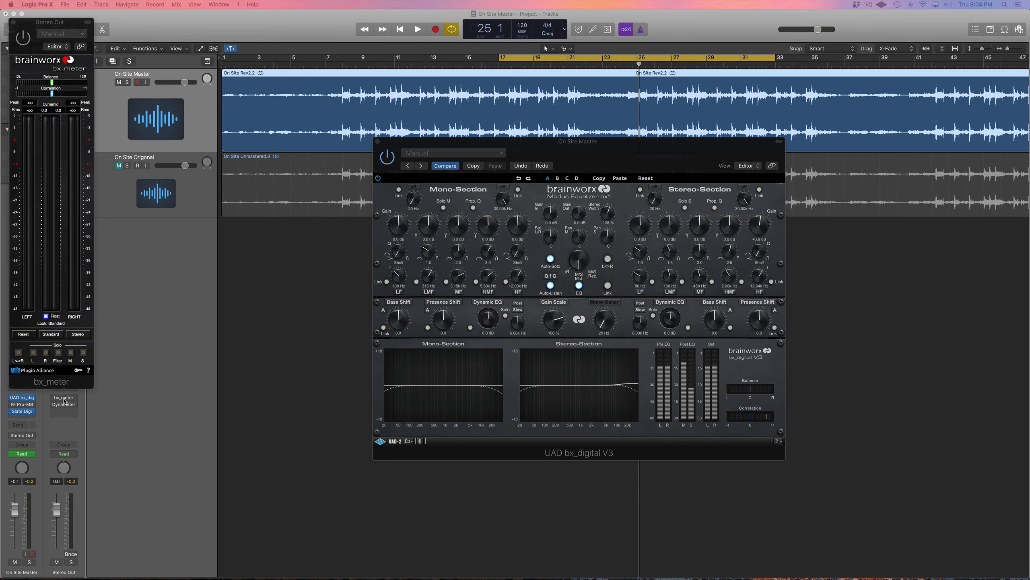
pyautogui.moveTo(61, 20); pyautogui.dragTo(458, 76)
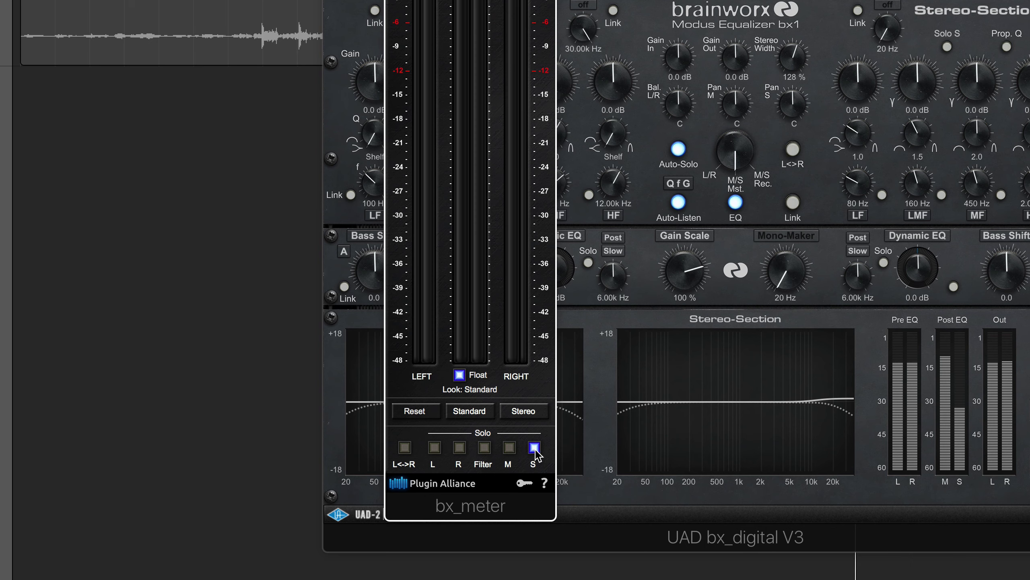
pyautogui.press('space')
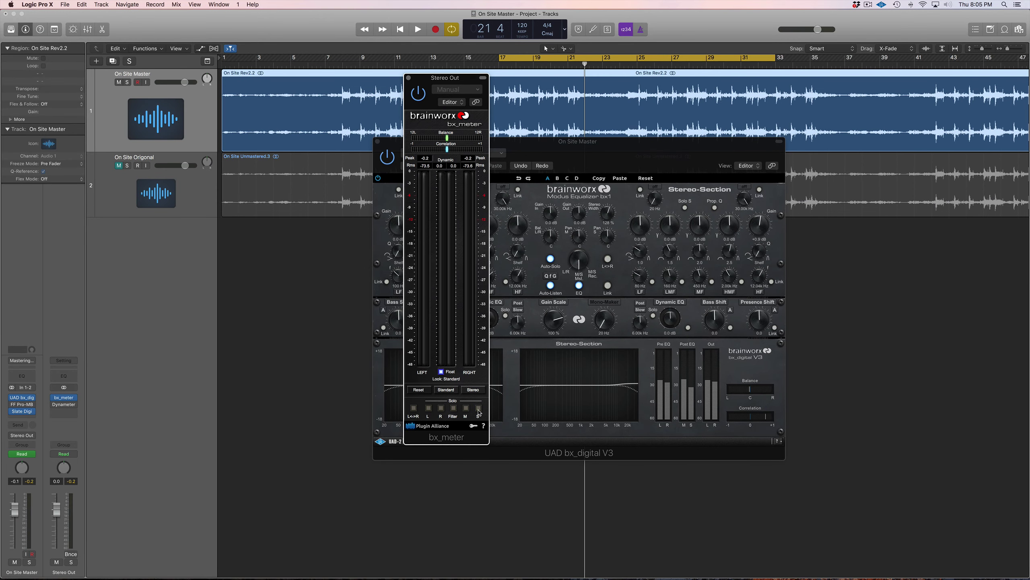
pyautogui.click(409, 78)
pyautogui.click(410, 117)
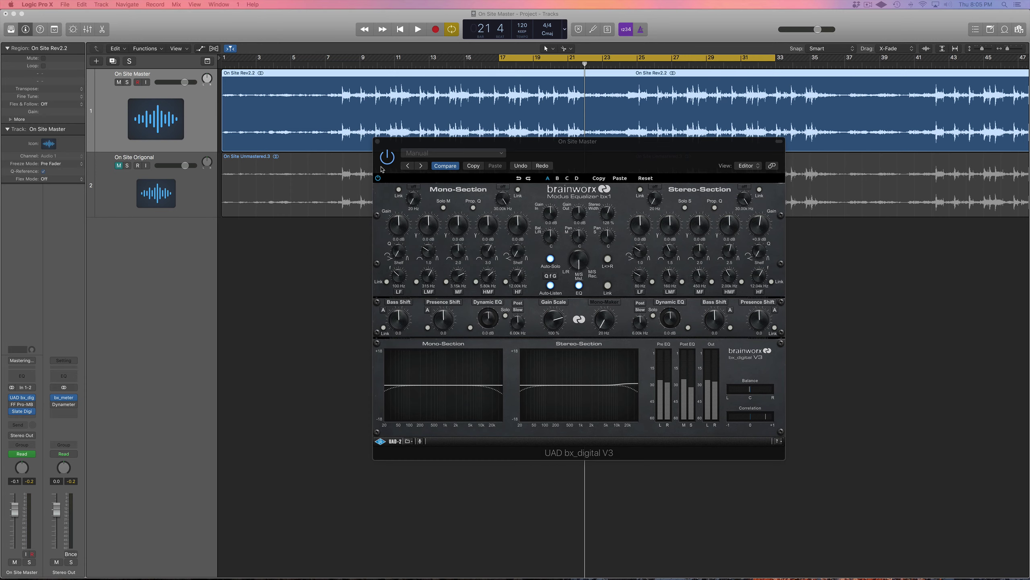
pyautogui.click(376, 142)
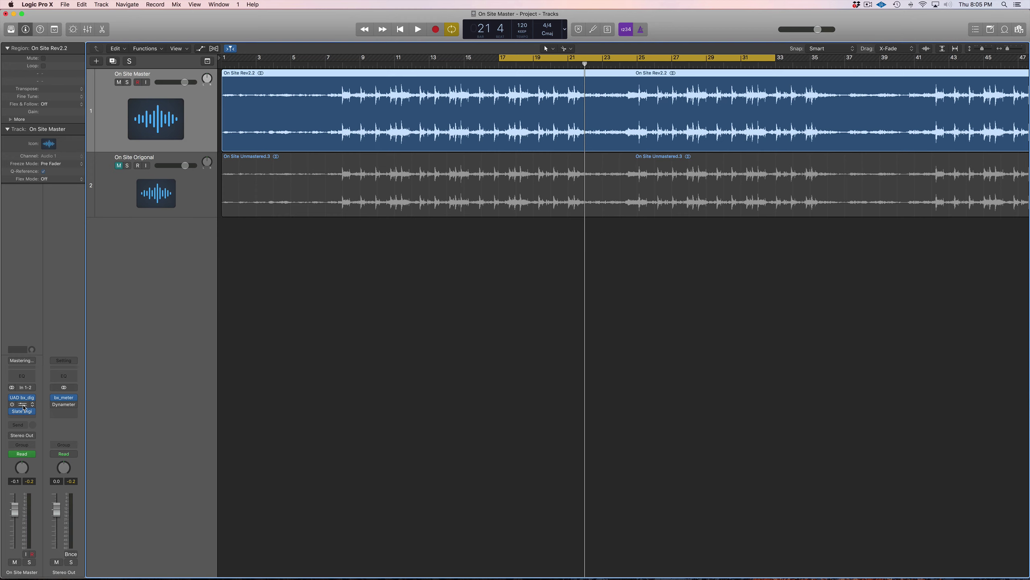
# - Open FF Pro-MB on the On Site Master track in the middle of the workspace and solo the green low-mid band
pyautogui.click(24, 407)
pyautogui.moveTo(195, 22); pyautogui.dragTo(584, 175)
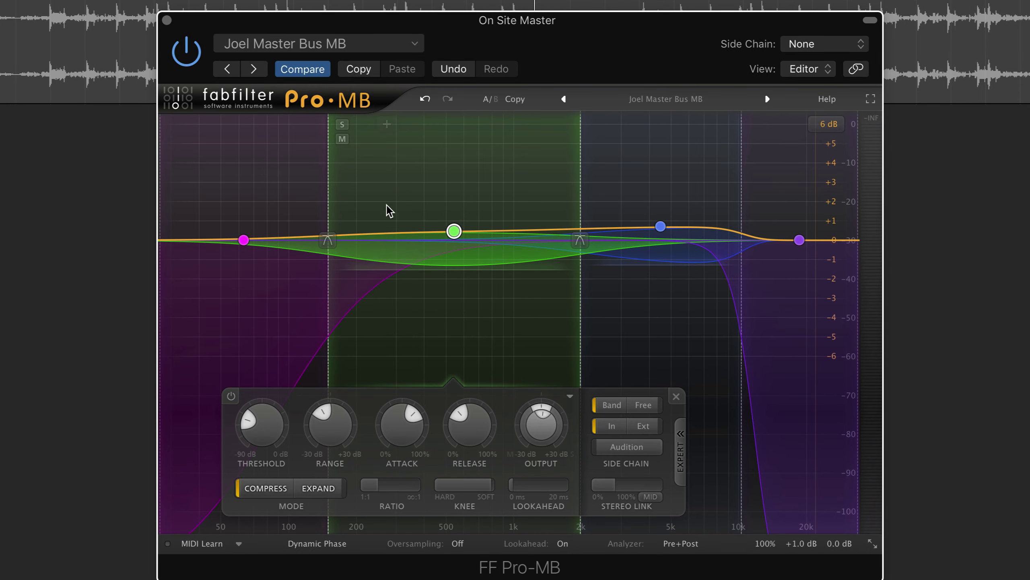
pyautogui.click(342, 124)
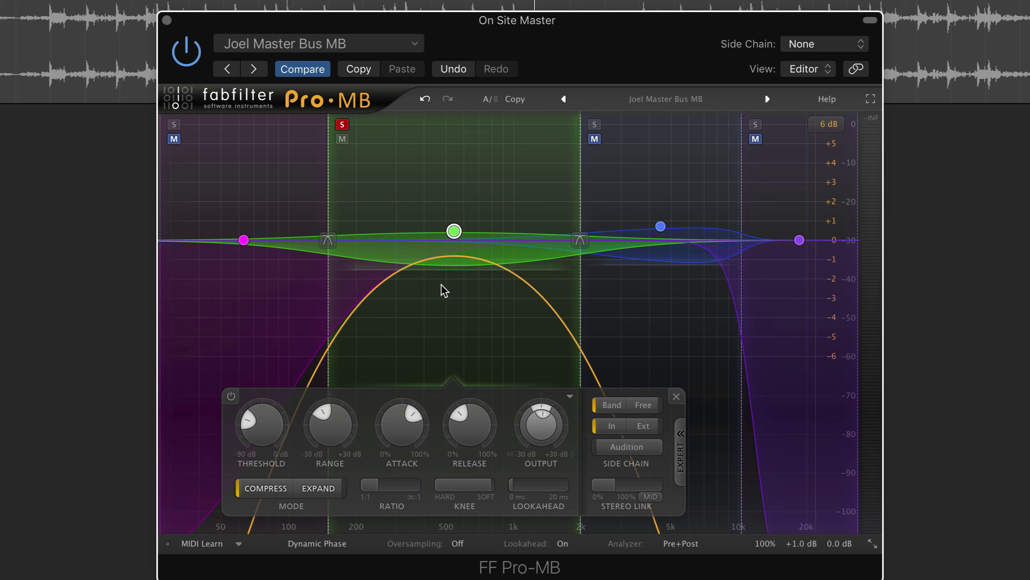
# - Examine band 3's attack, release, range, threshold, ratio and output settings, and play the soloed band
pyautogui.moveTo(430, 422)
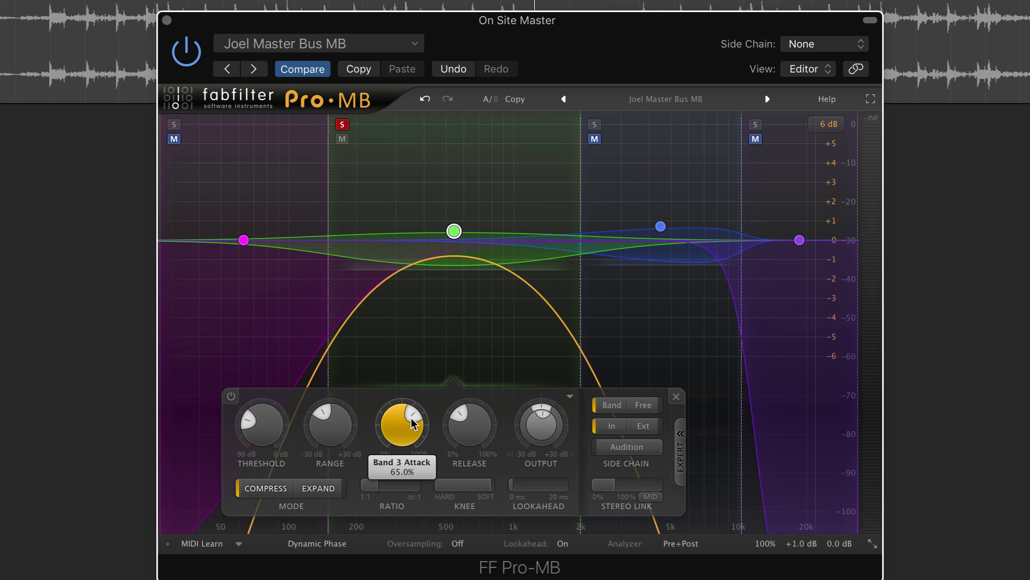
pyautogui.moveTo(480, 426)
pyautogui.moveTo(349, 437)
pyautogui.moveTo(263, 427)
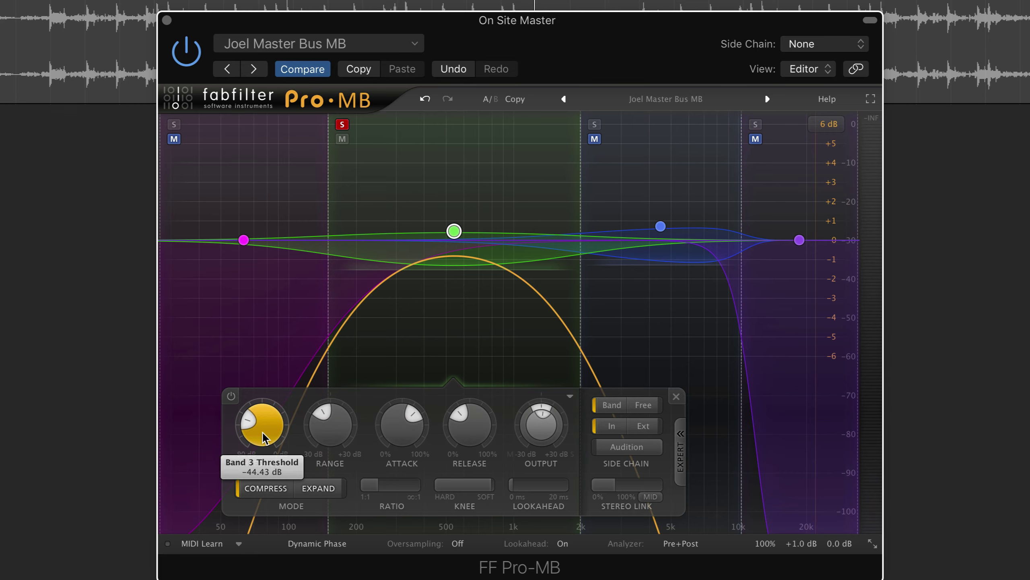
pyautogui.moveTo(327, 378)
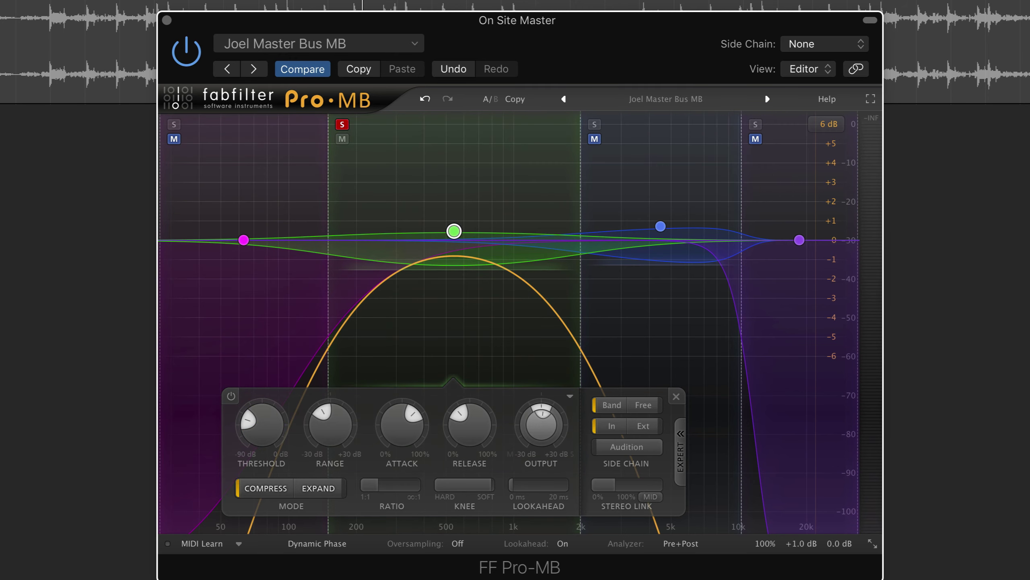
pyautogui.press('space')
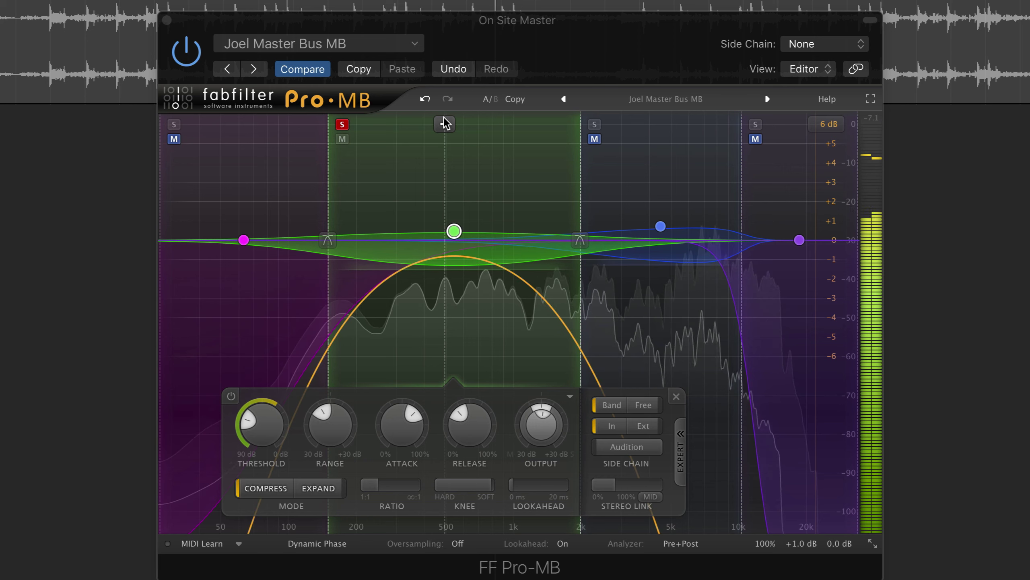
pyautogui.press('space')
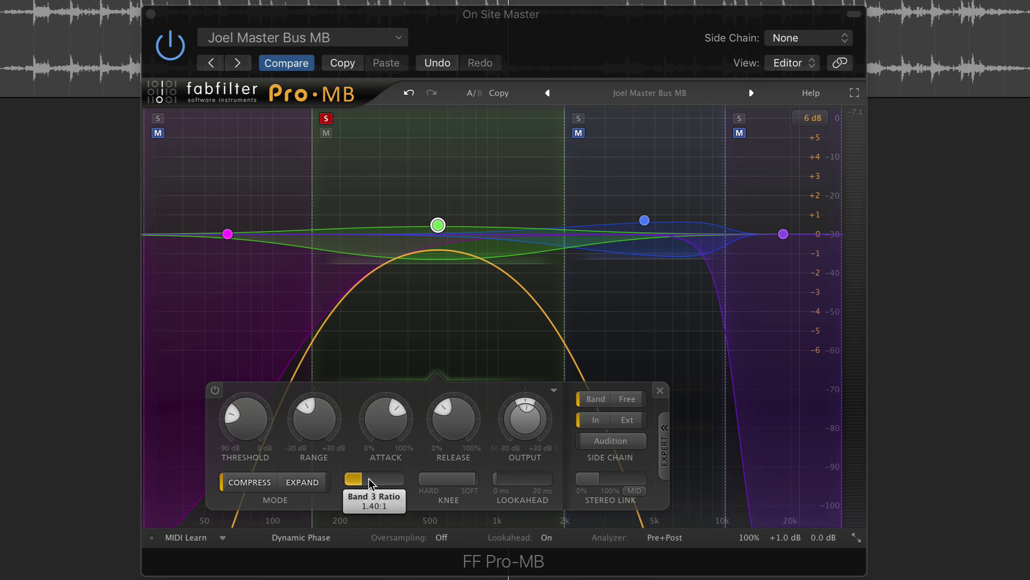
pyautogui.moveTo(360, 484)
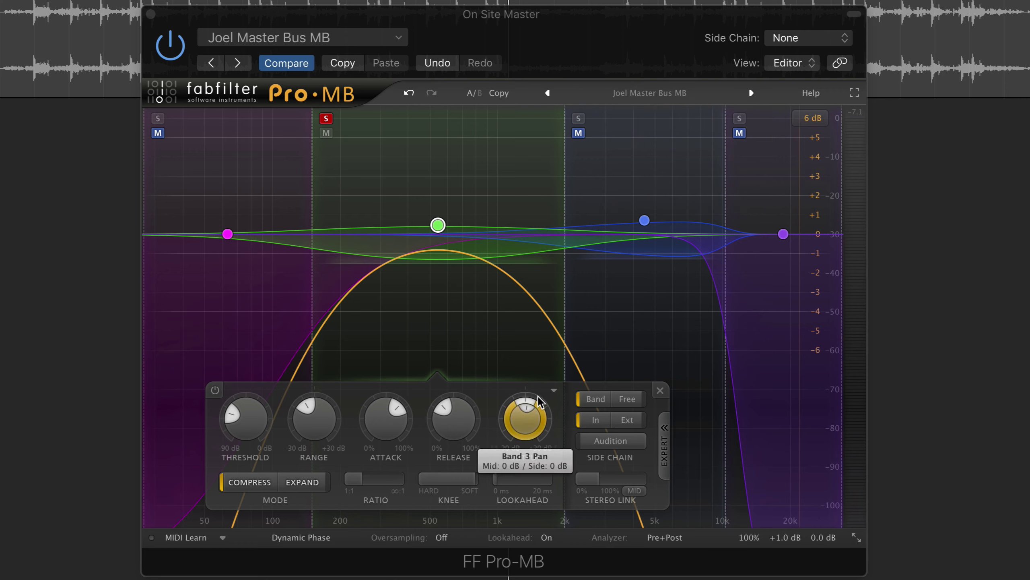
pyautogui.moveTo(526, 419)
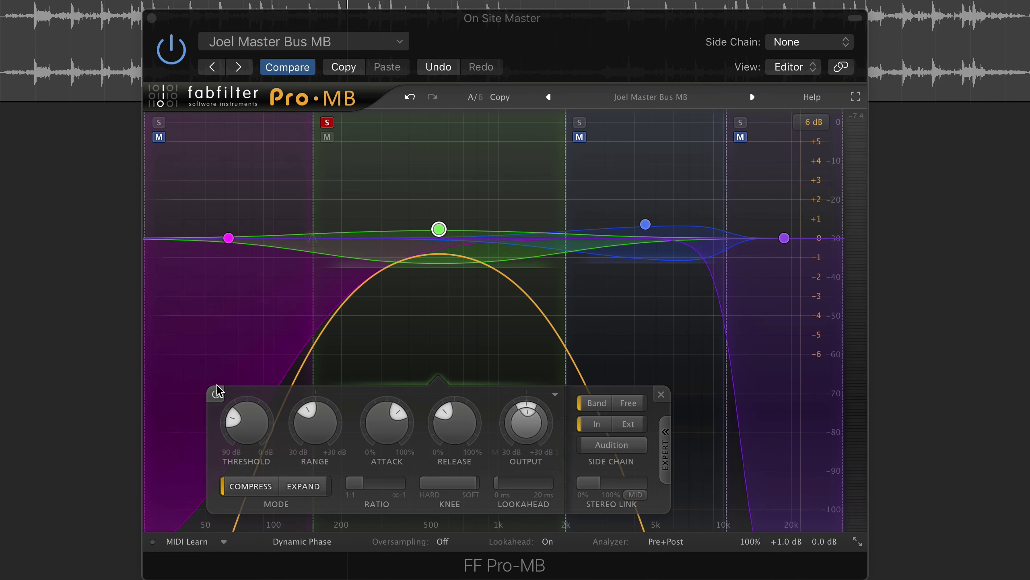
# - Compare band 3 with and without processing during playback by toggling its bypass, and unsolo the band
pyautogui.press('space')
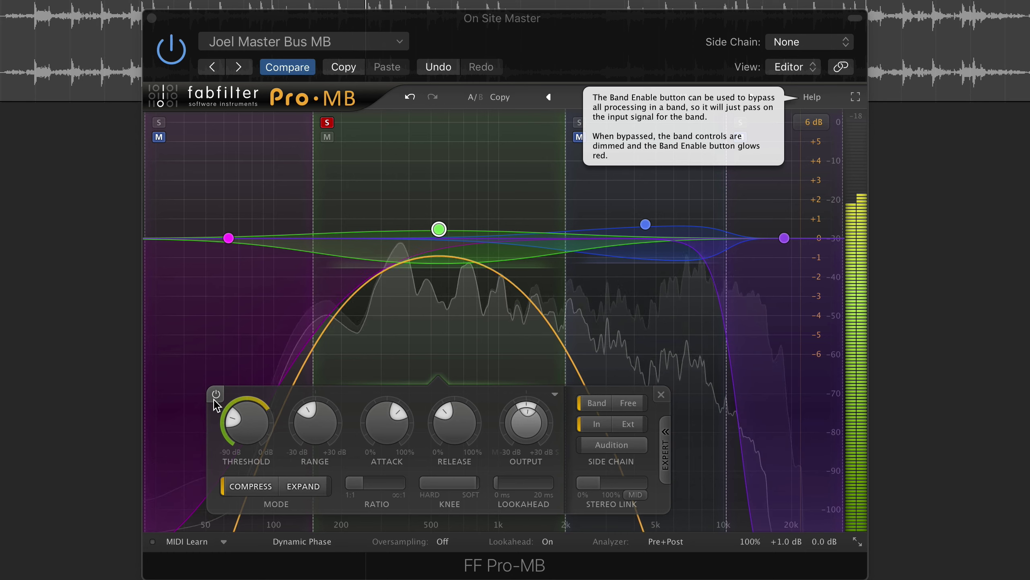
pyautogui.click(215, 399)
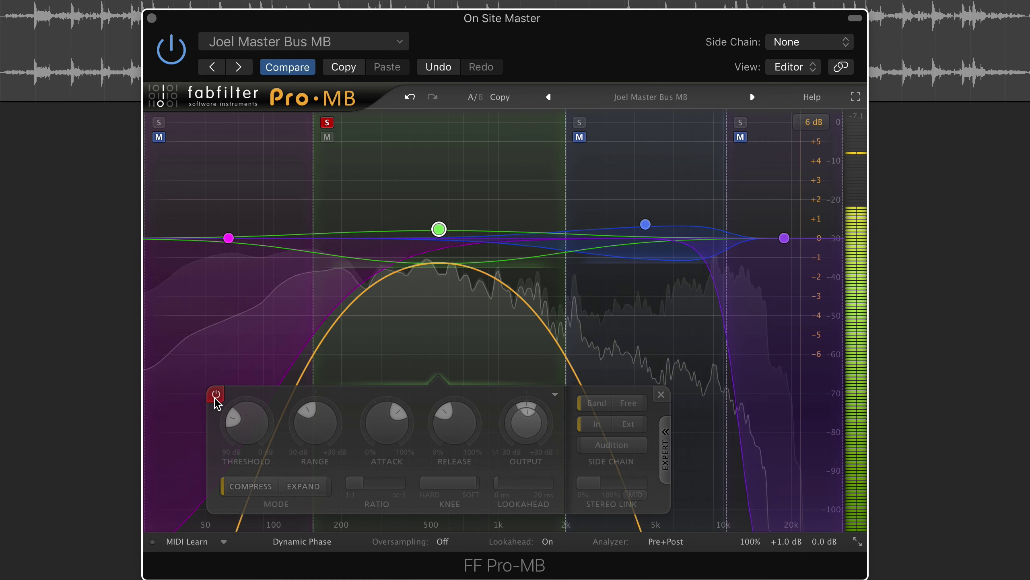
pyautogui.click(215, 396)
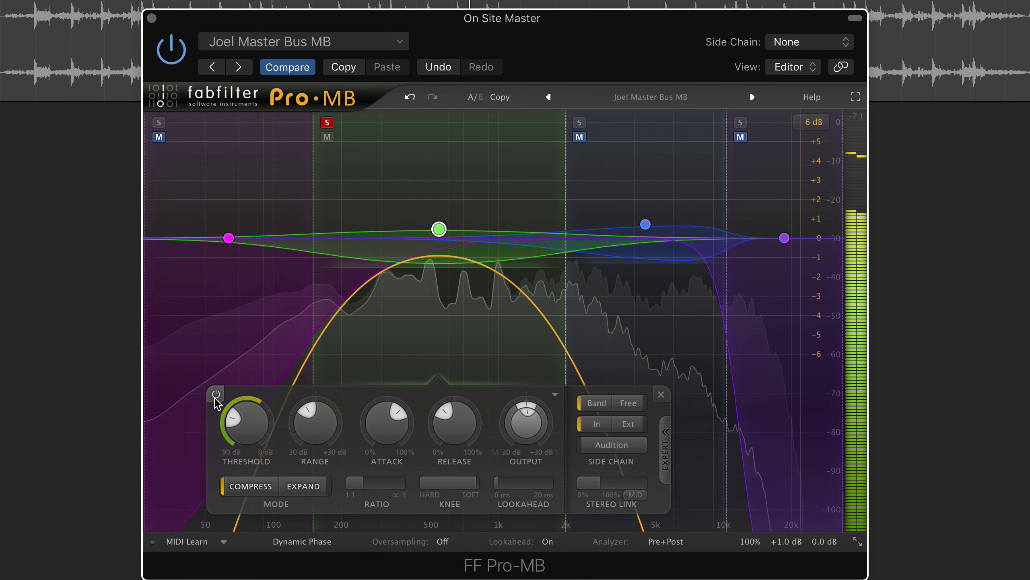
pyautogui.click(215, 396)
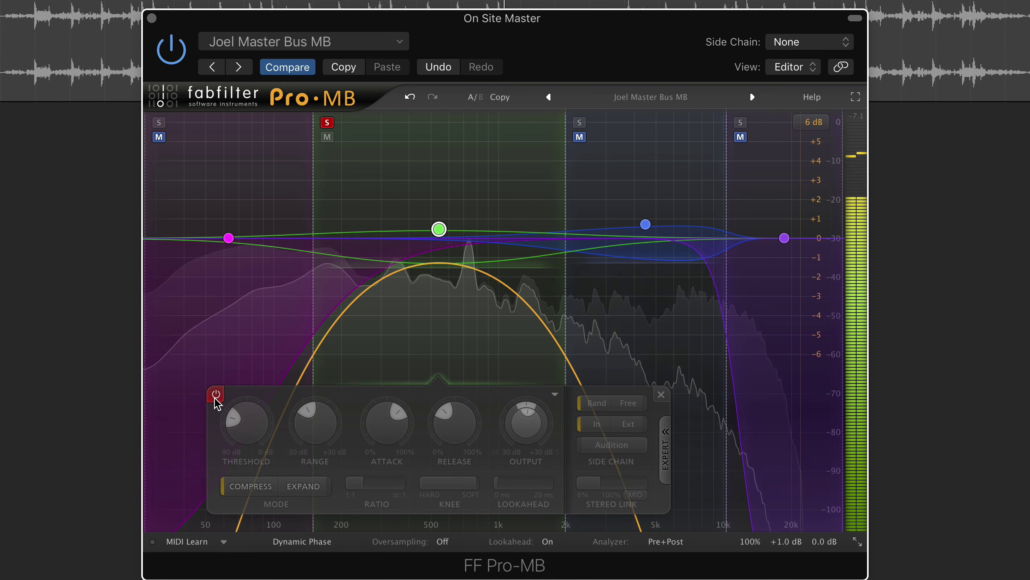
pyautogui.click(215, 396)
pyautogui.press('space')
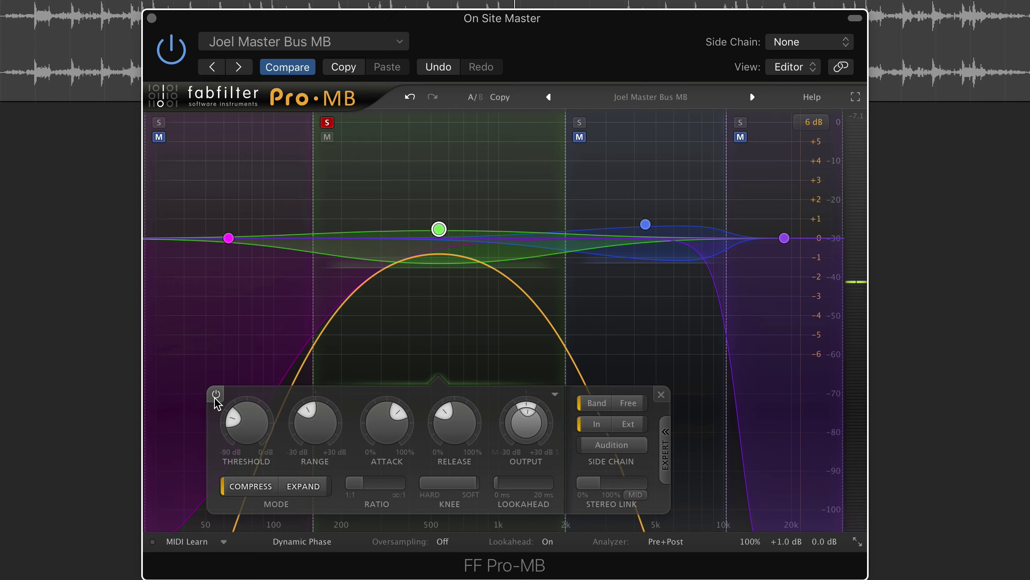
pyautogui.click(327, 123)
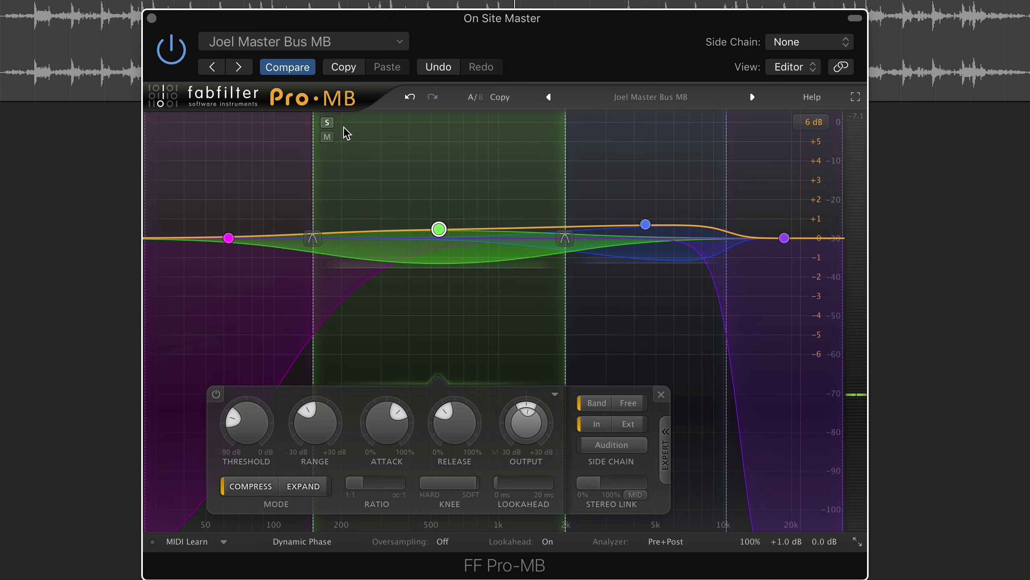
# - Select the blue high-mid band (band 2) in the multiband compressor and solo it
pyautogui.click(646, 225)
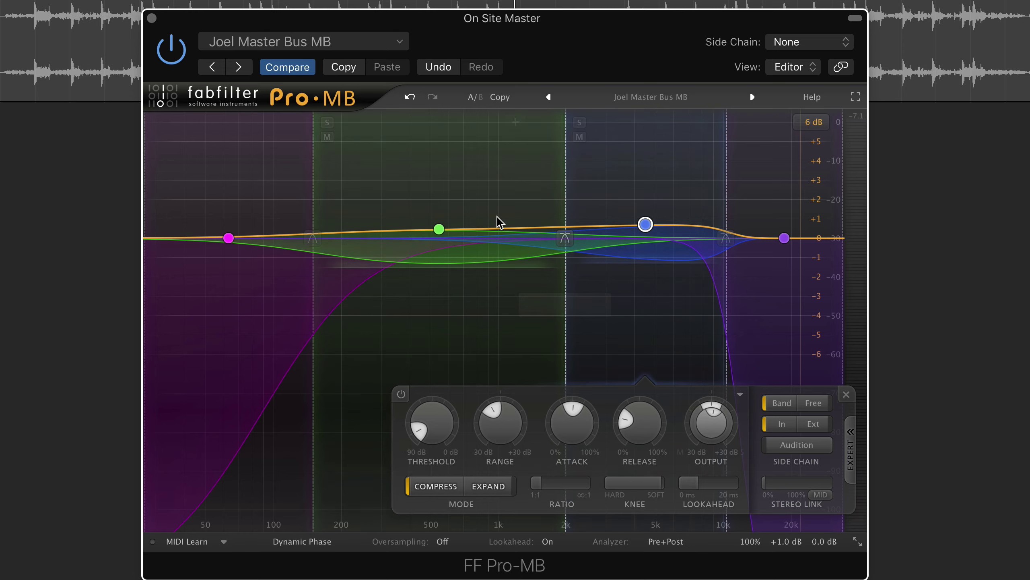
pyautogui.moveTo(444, 219)
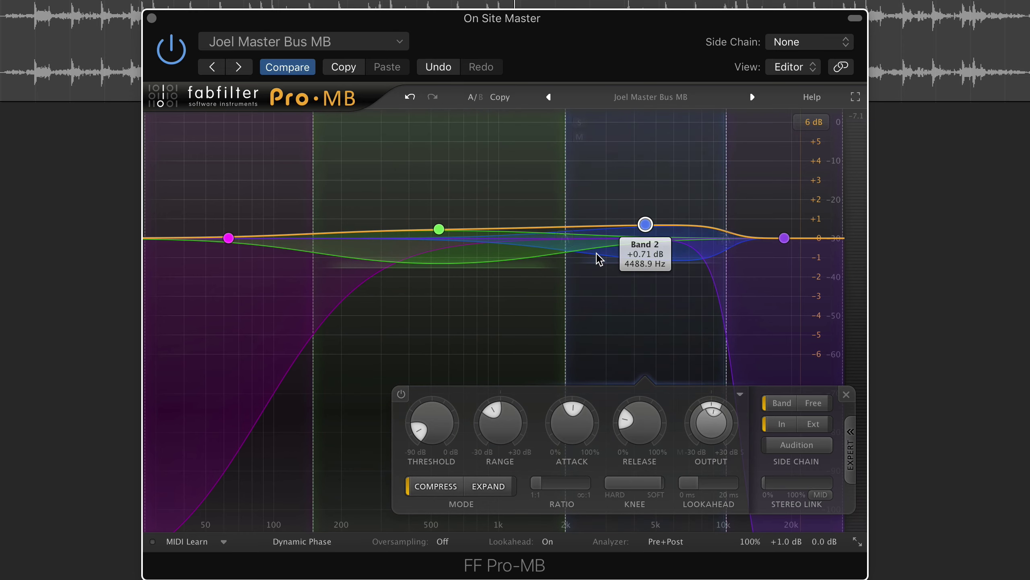
pyautogui.click(581, 124)
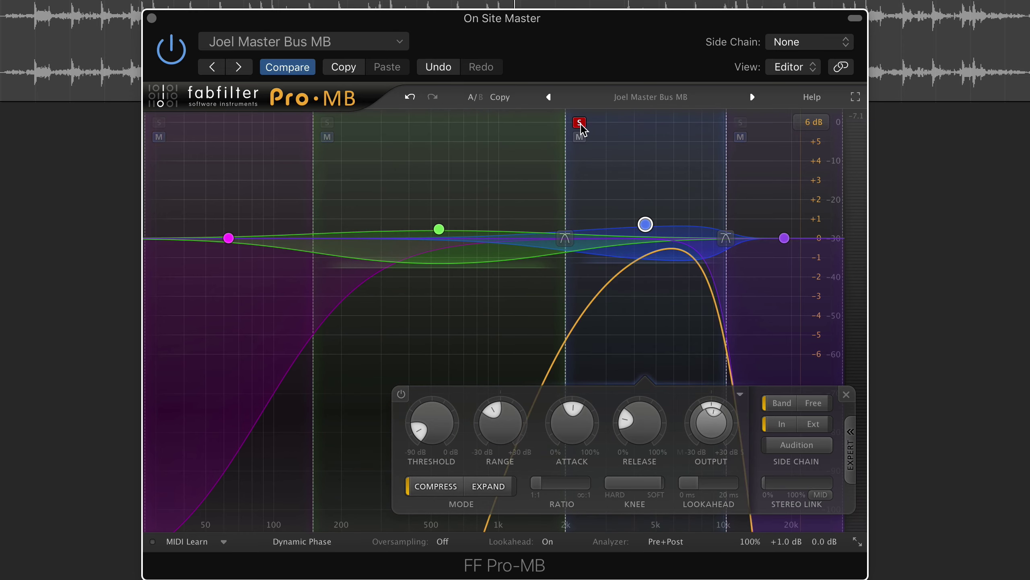
pyautogui.moveTo(422, 406)
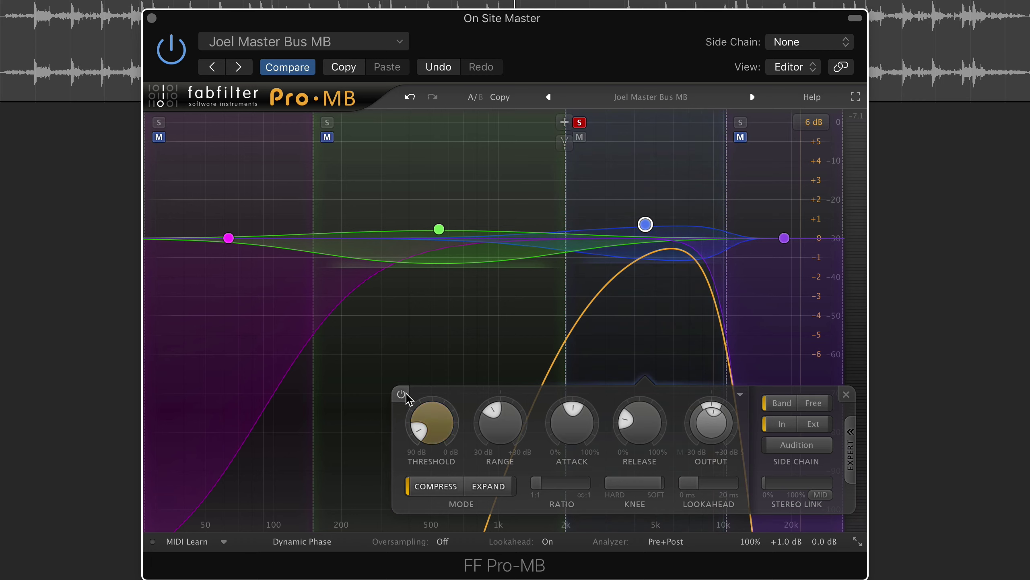
# - Compare the soloed band 2 with and without processing during playback by toggling its bypass, and unsolo it
pyautogui.press('space')
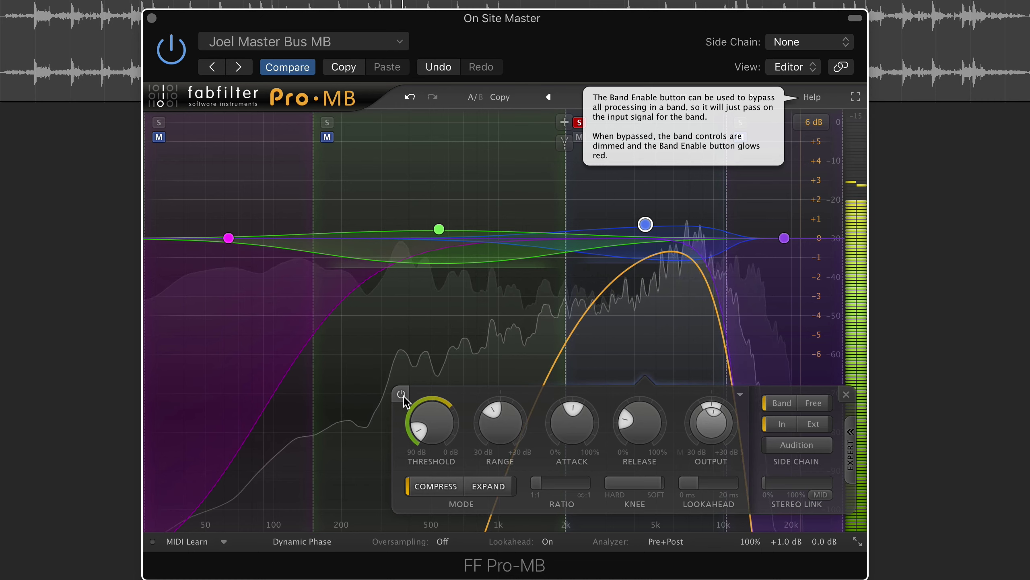
pyautogui.click(403, 395)
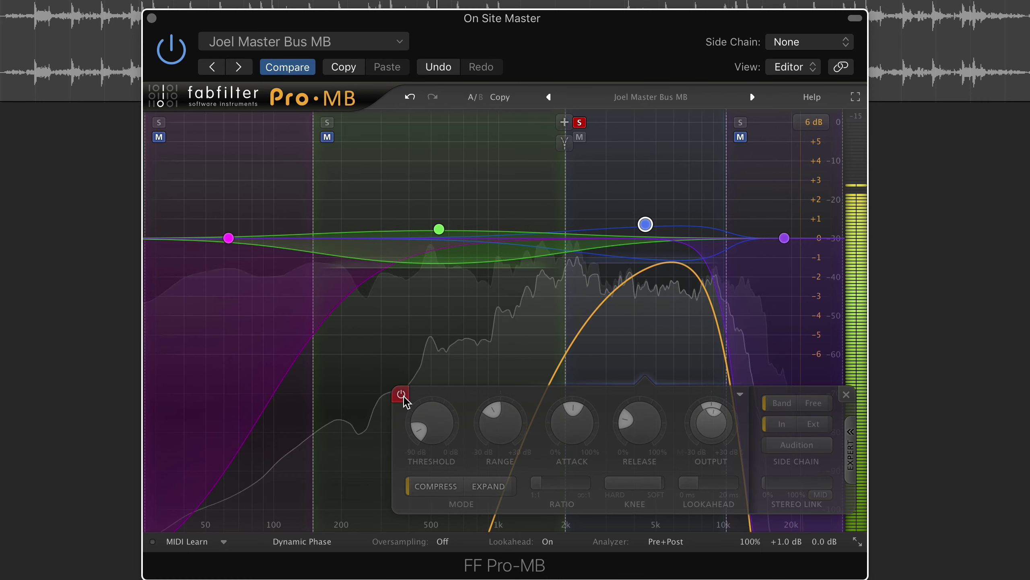
pyautogui.click(401, 394)
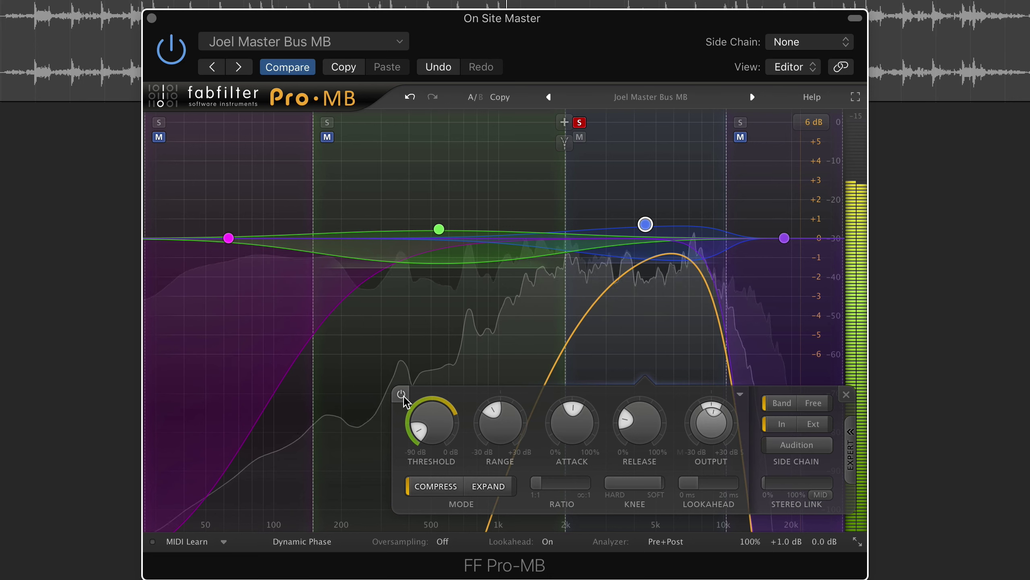
pyautogui.press('space')
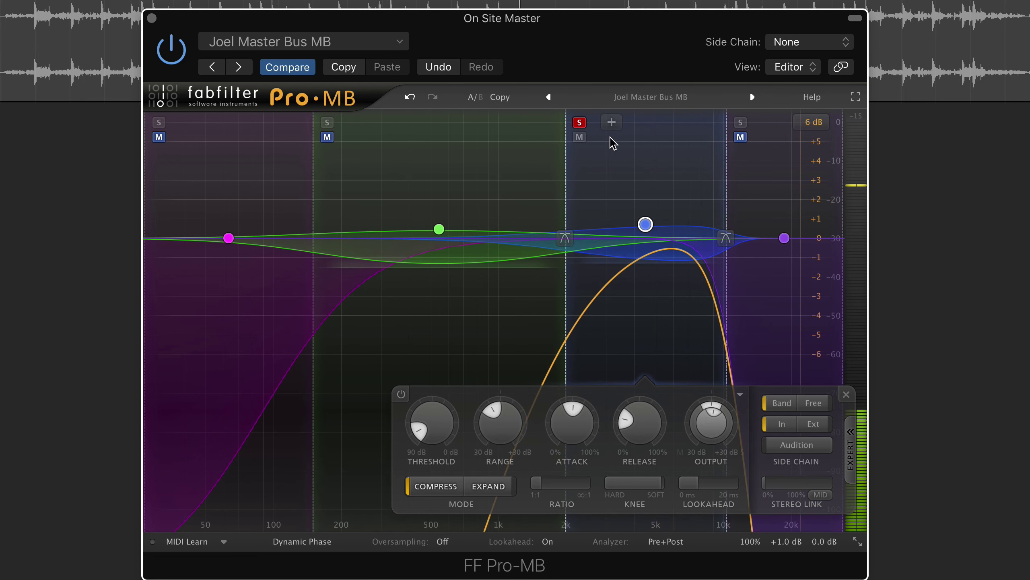
pyautogui.click(582, 124)
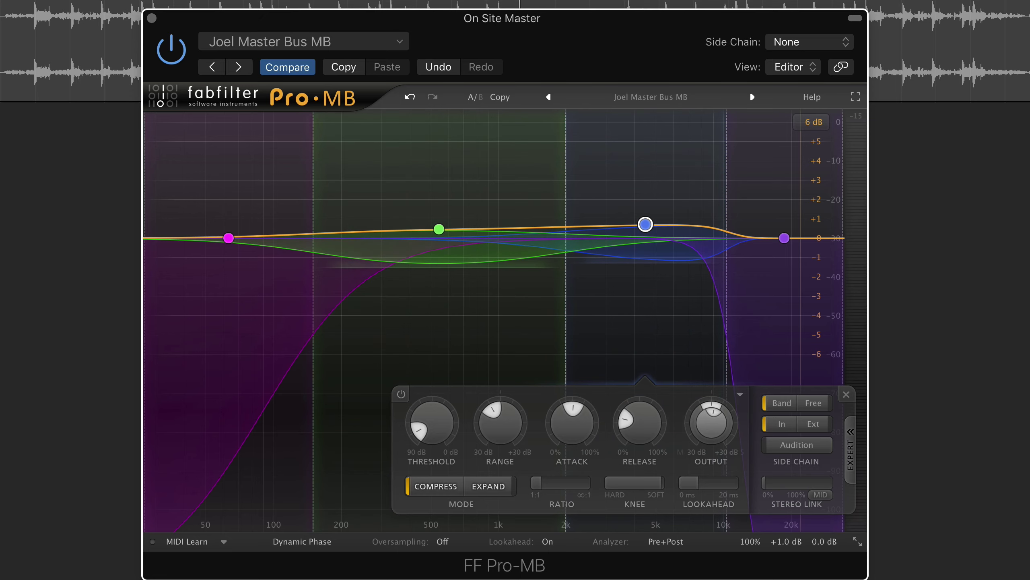
# - Play the master through all Pro-MB bands together and check the gain of bands 2 and 3
pyautogui.press('space')
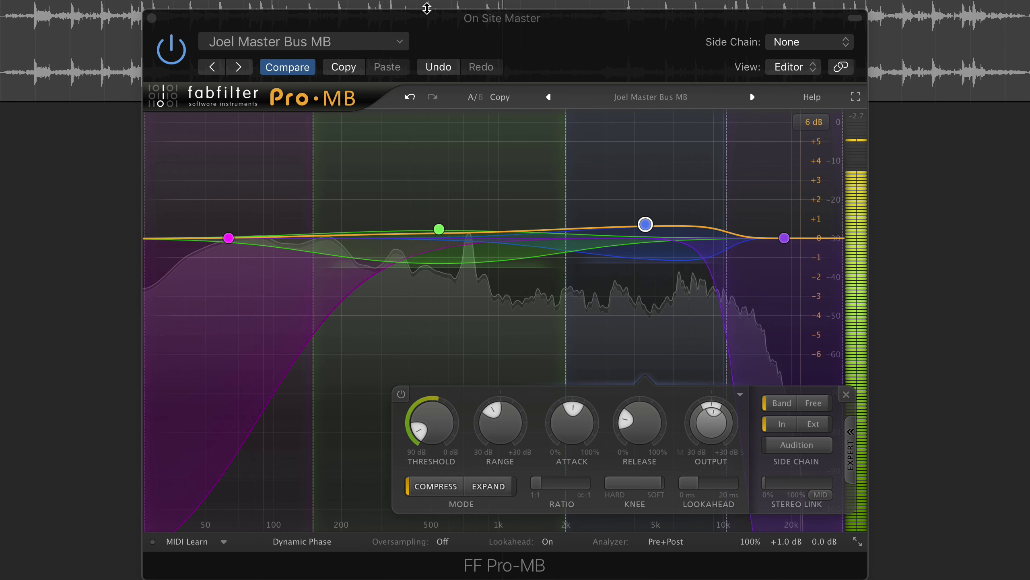
pyautogui.press('space')
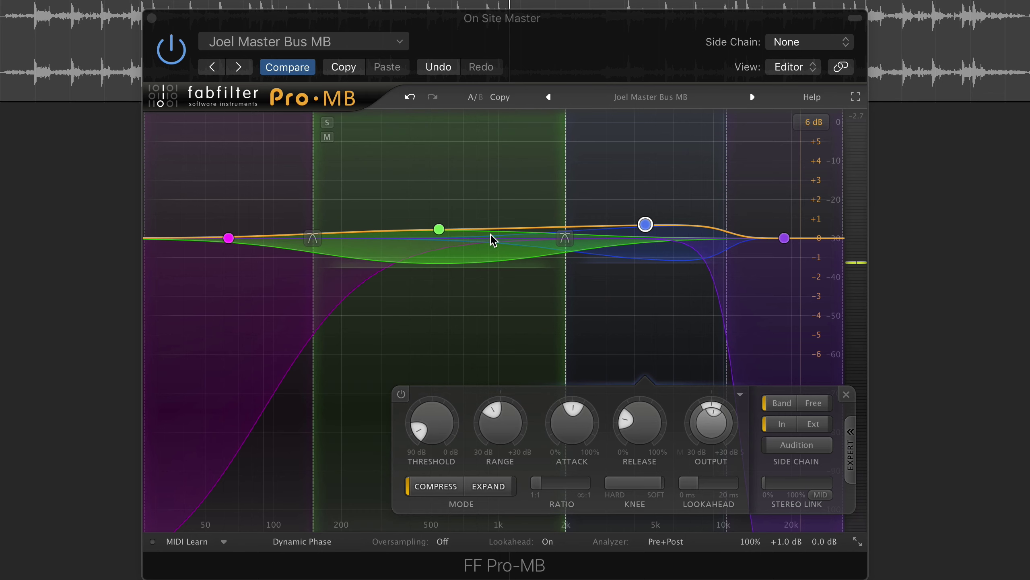
pyautogui.moveTo(645, 224)
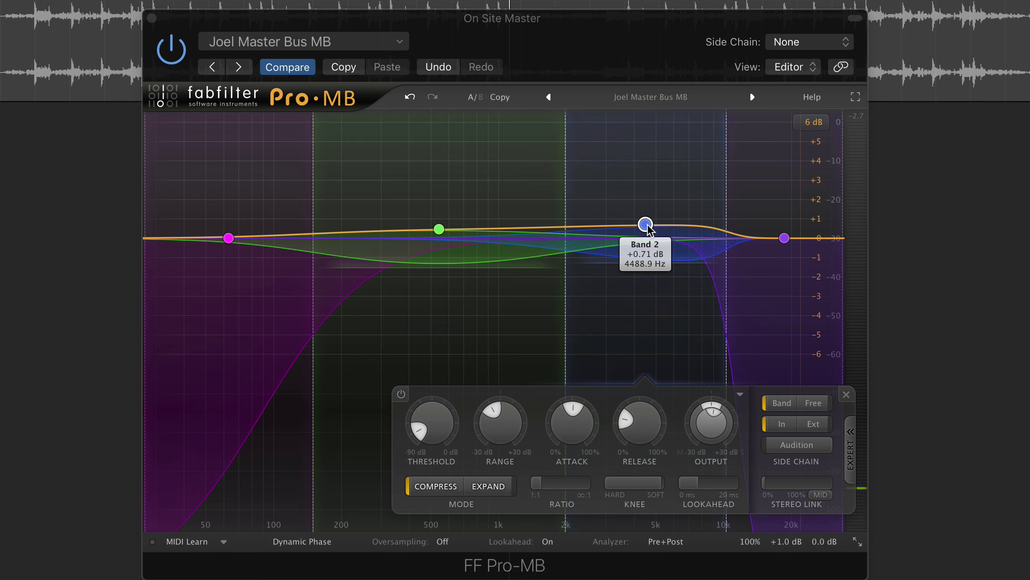
pyautogui.moveTo(438, 235)
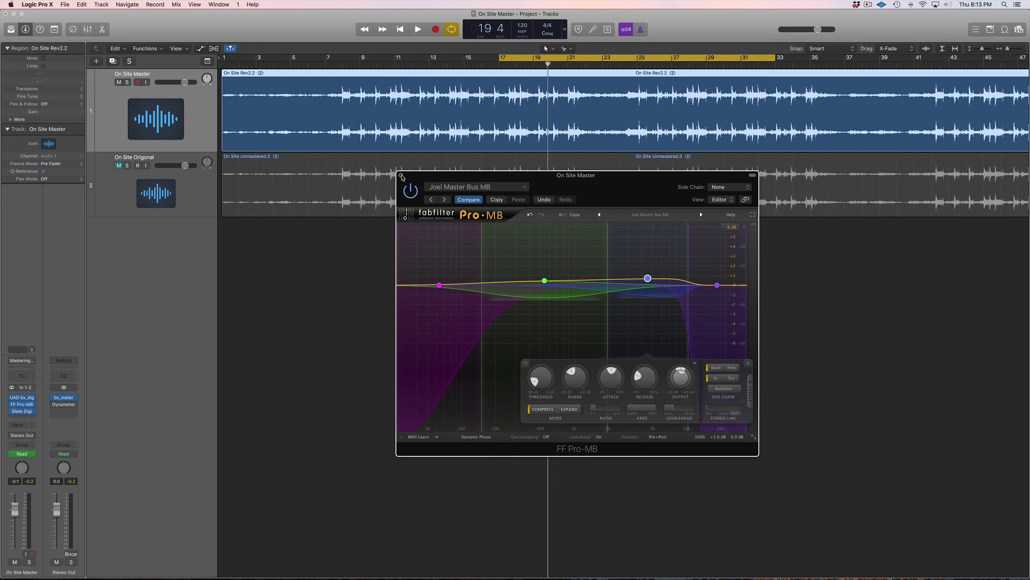
# - Close the Pro-MB window and bypass the UAD bx_digital and FF Pro-MB inserts on the On Site Master channel
pyautogui.click(401, 176)
pyautogui.moveTo(20, 403)
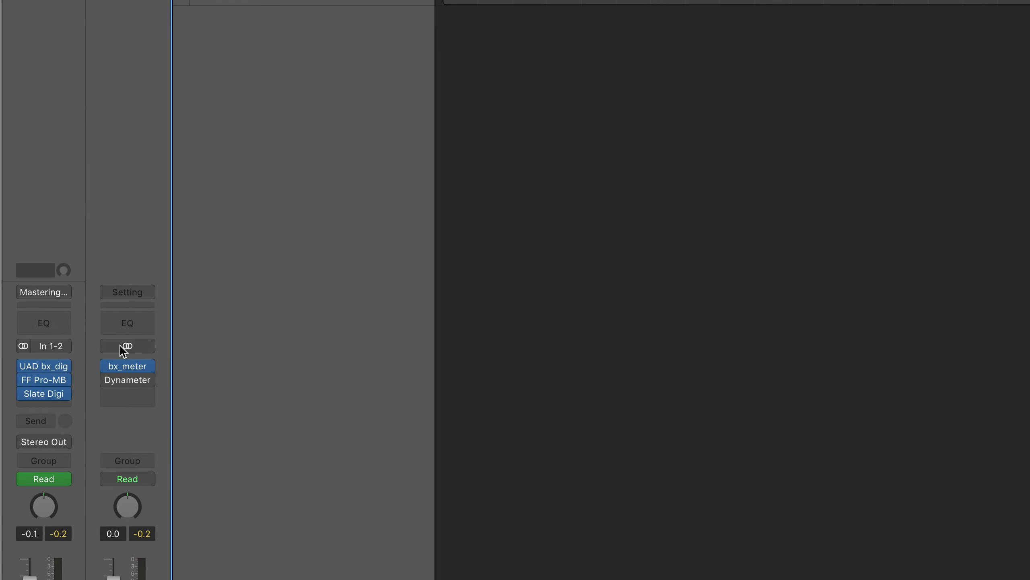
pyautogui.moveTo(57, 366)
pyautogui.click(24, 366)
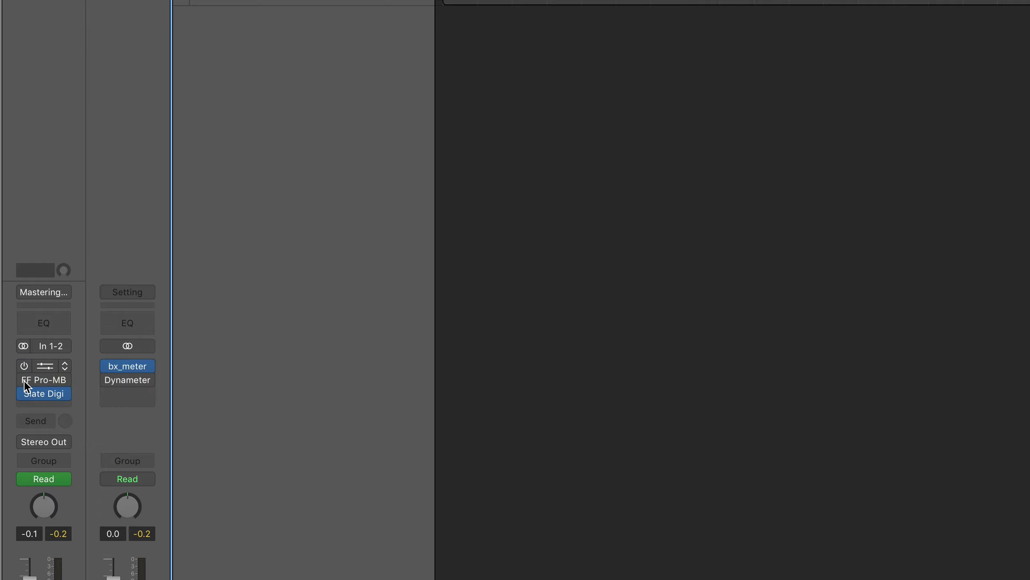